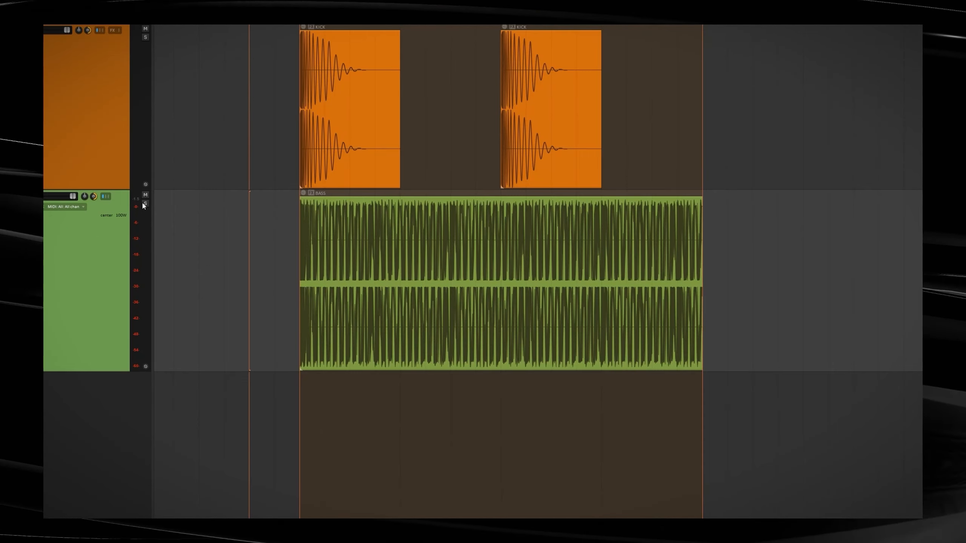
Solo the KICK track, play the loop to hear the kick alone, and clear the solo
left_click(144, 38)
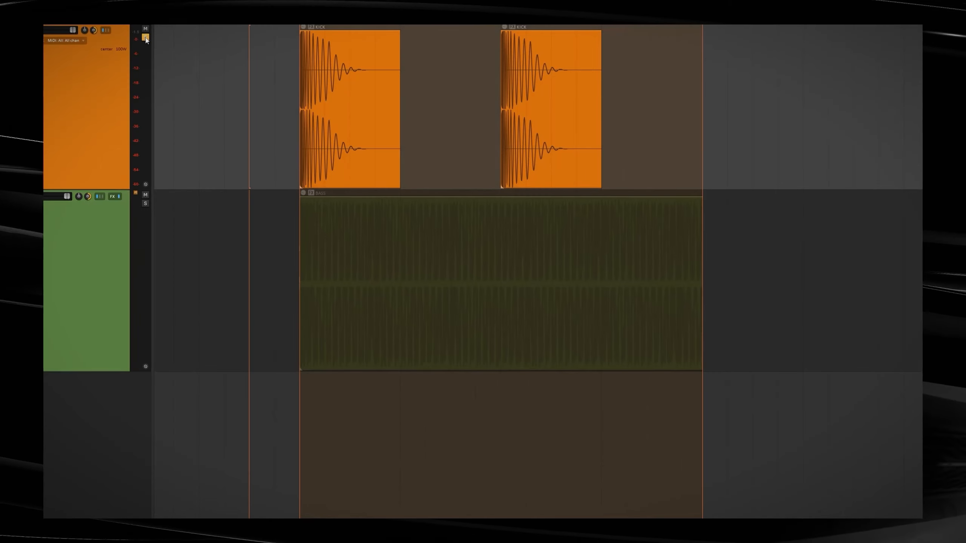
key("space")
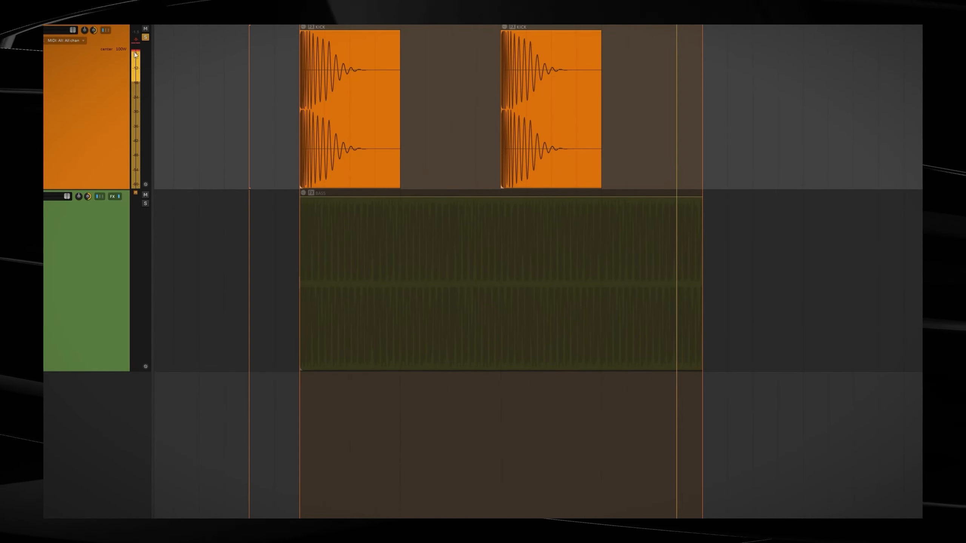
left_click(145, 37)
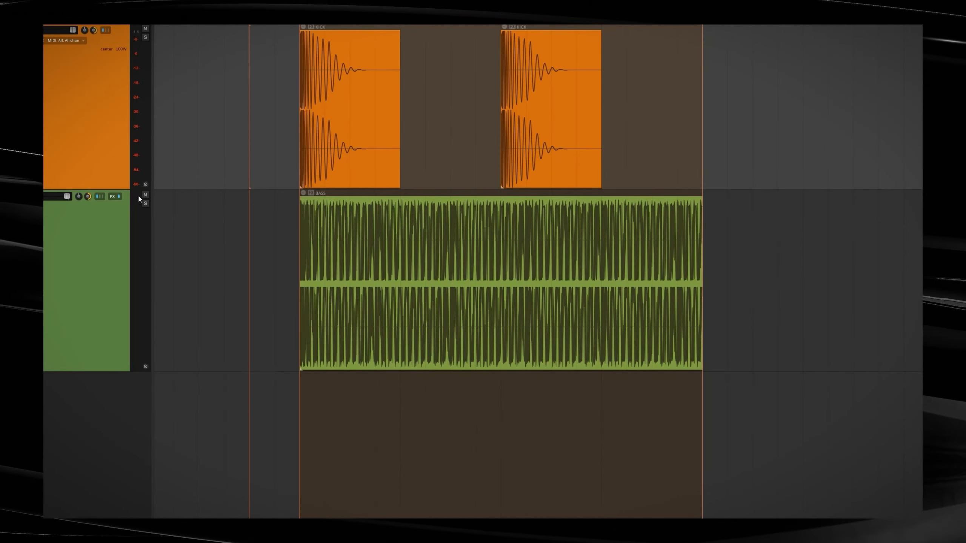
Open the Batya plugin on the BASS track and check the KICK track's send to BASS
left_click(43, 218)
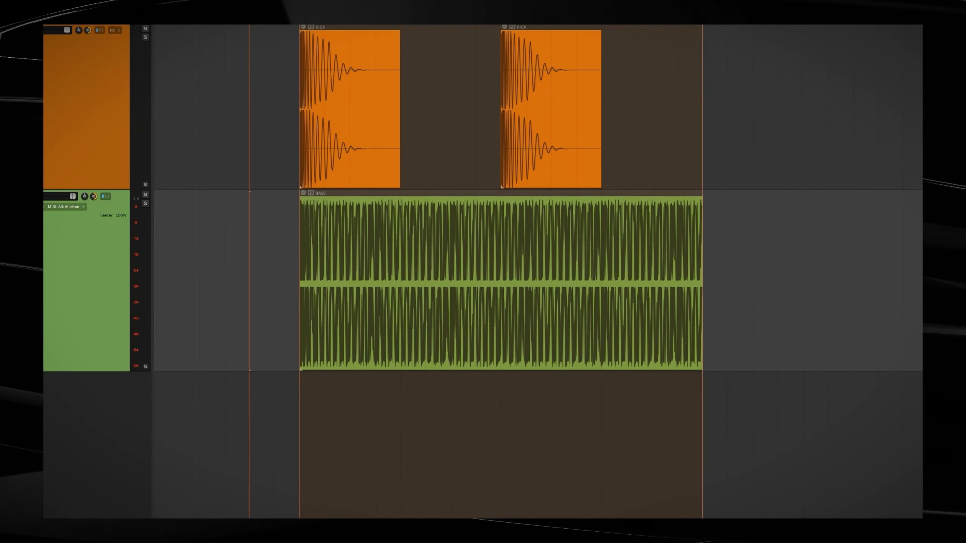
left_click(44, 221)
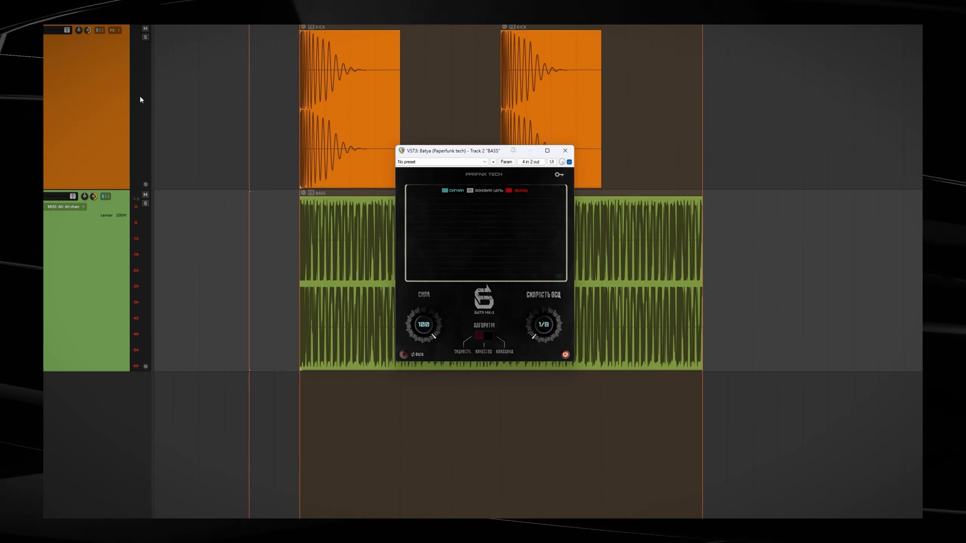
left_click(102, 37)
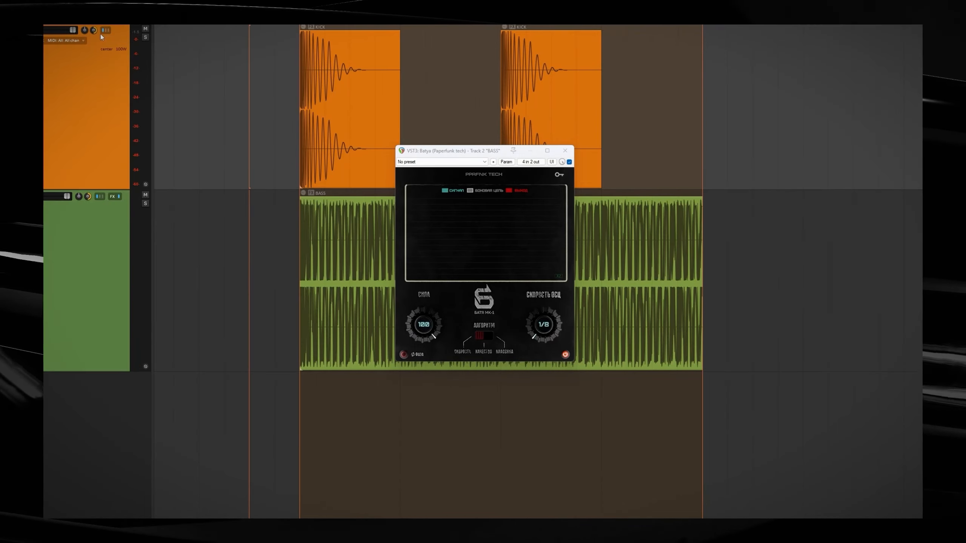
left_click_drag(471, 240, 470, 239)
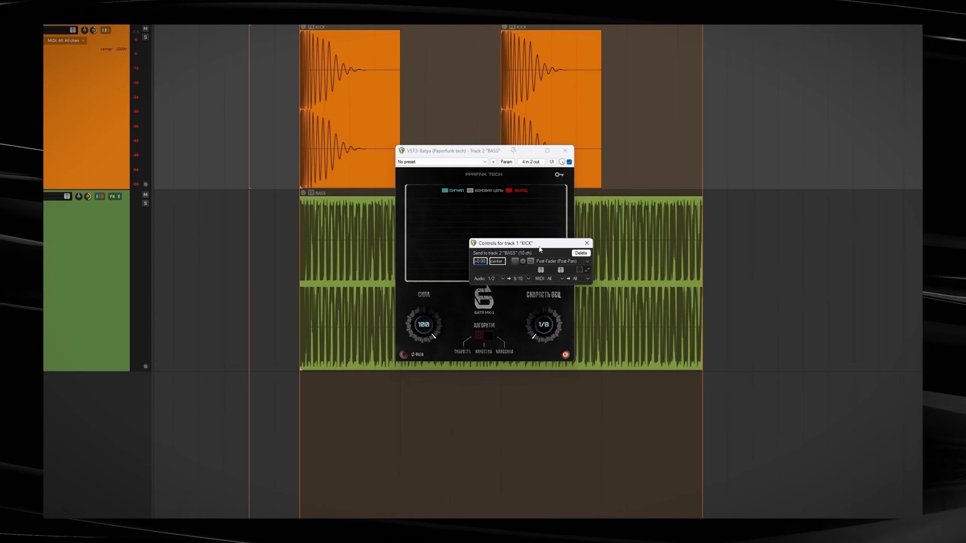
left_click(586, 243)
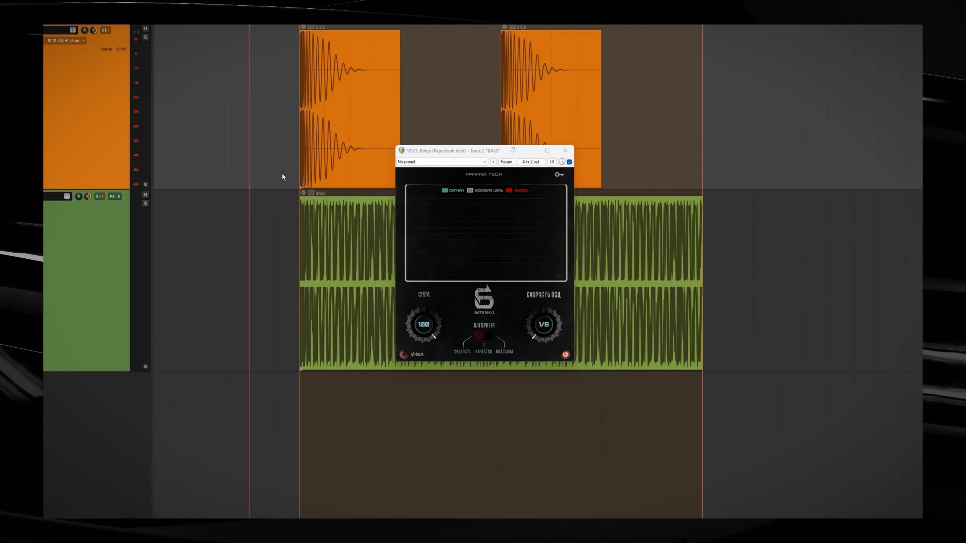
Play the kick and bass loop to view Batya's ducking on its waveform display, and stop playback
key("space")
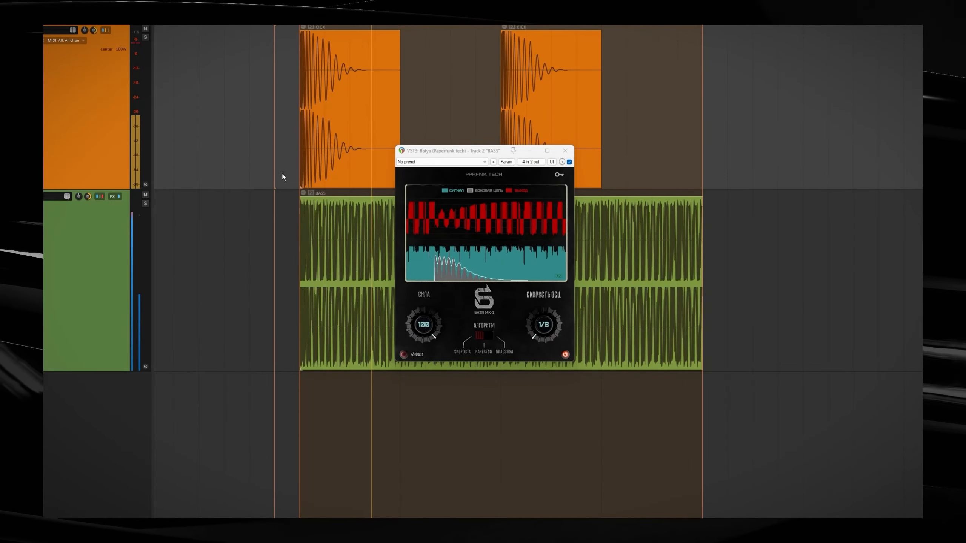
key("space")
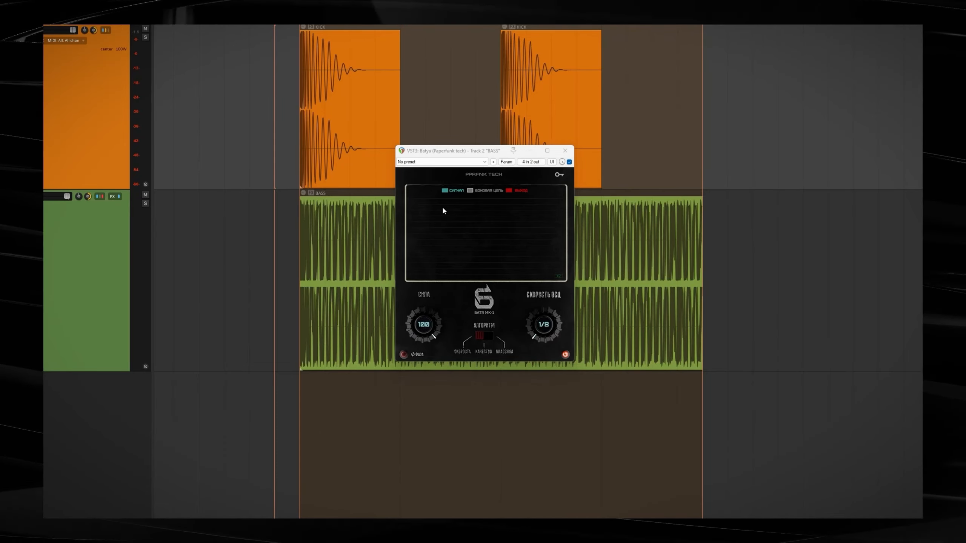
key("space")
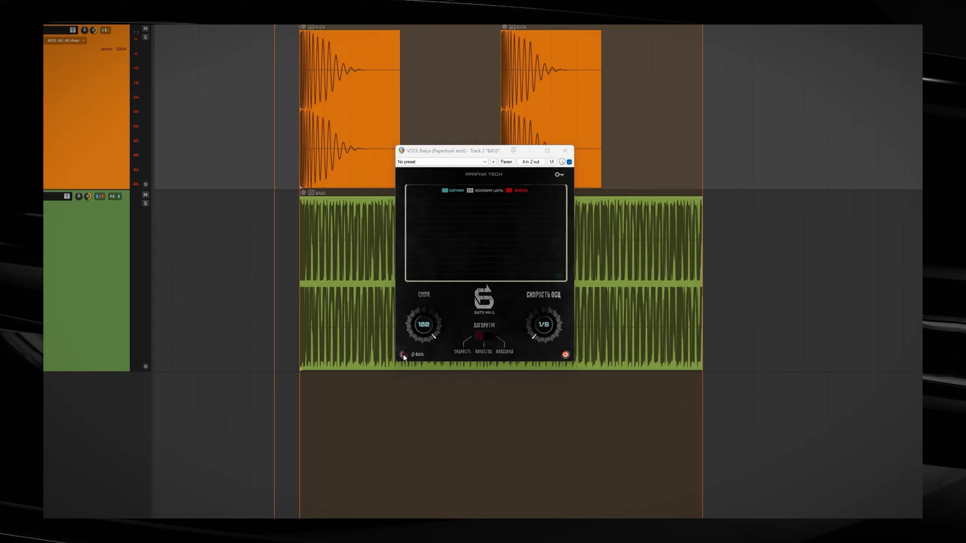
Compare Batya's phase inversion (ФАЗА) on and off while the loop plays, leaving it enabled
key("space")
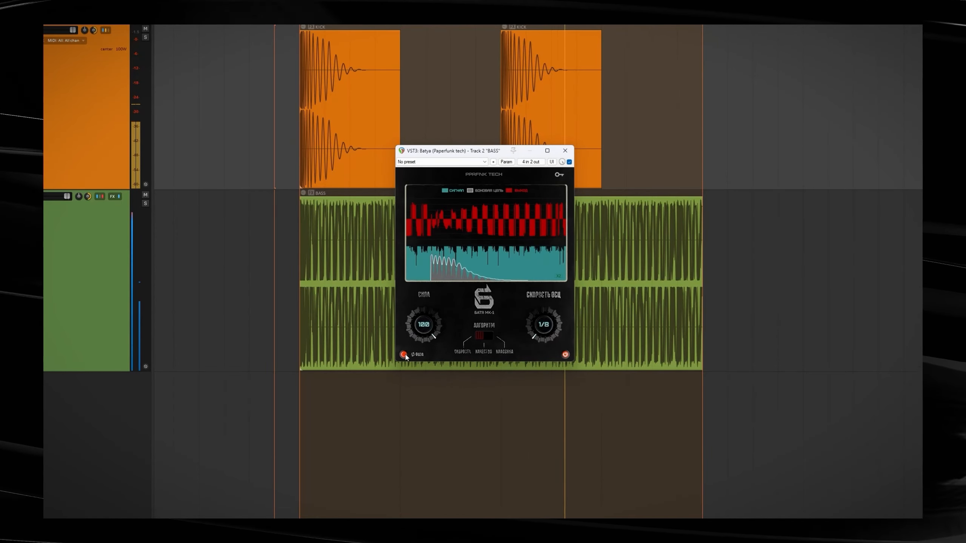
left_click(403, 355)
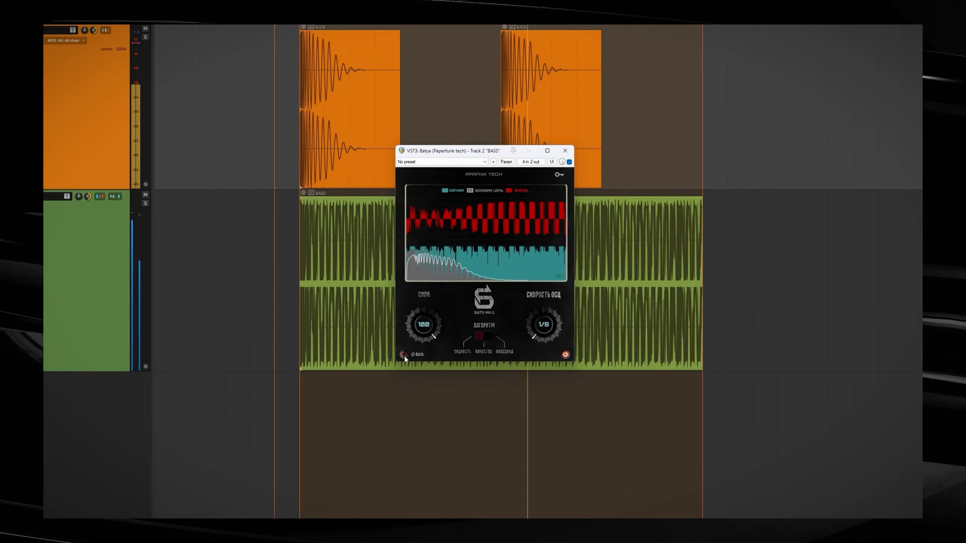
left_click(403, 354)
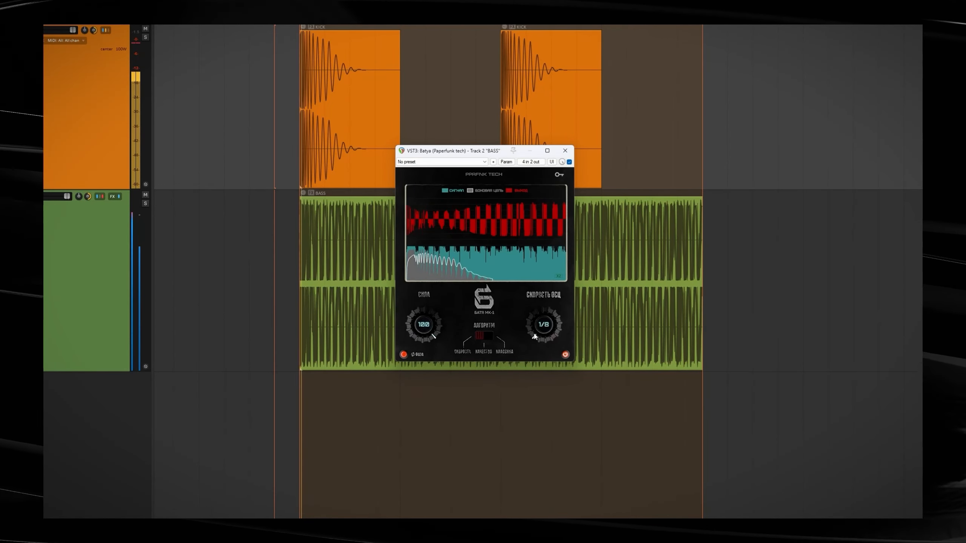
Compare Batya's oscilloscope speeds 2/1 and 1/8, playing the loop at 1/8
key("space")
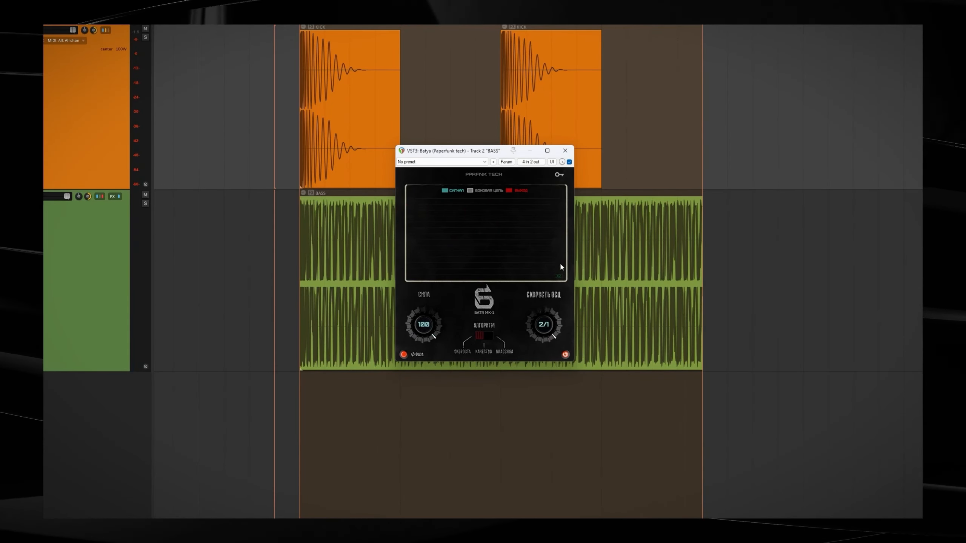
key("space")
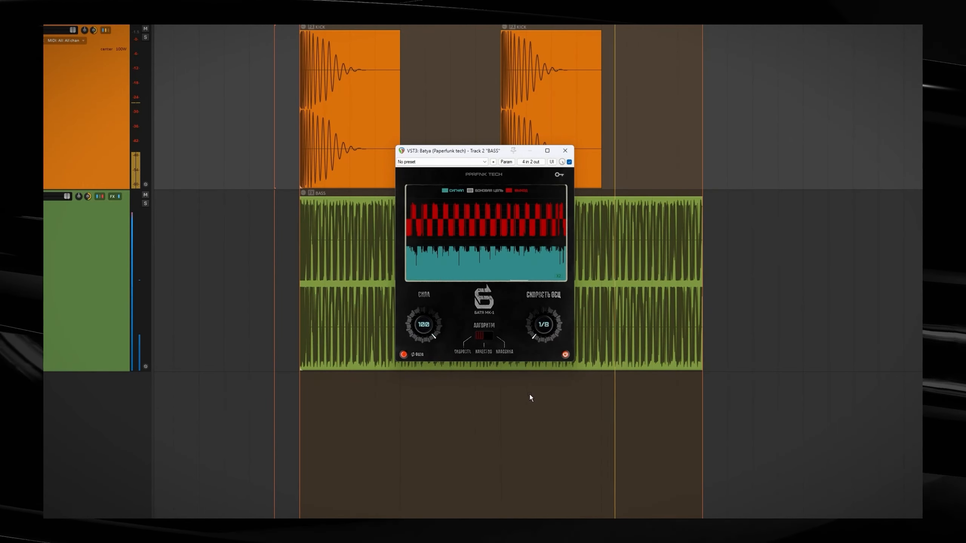
key("space")
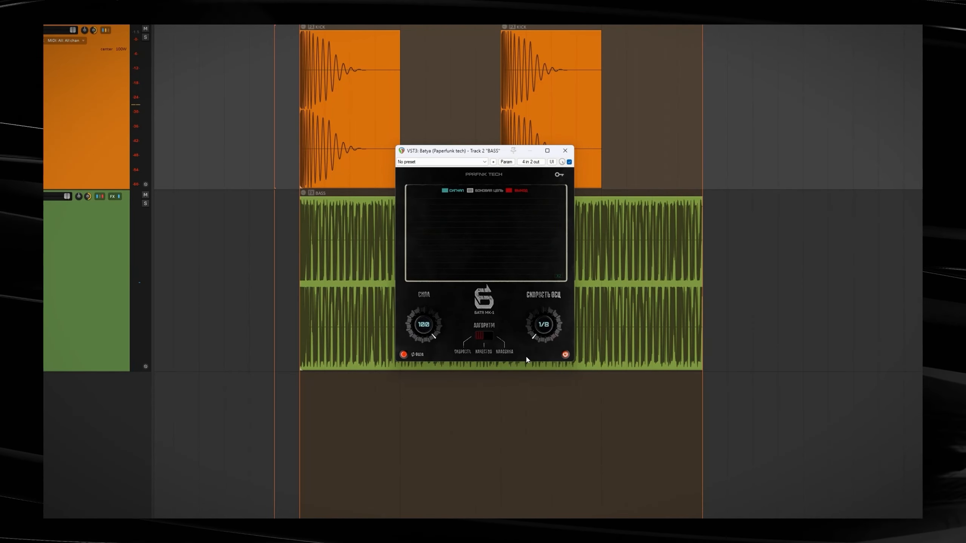
Close the Batya window, view the BASS track's full FX chain, and close it
left_click(49, 225)
left_click(29, 225)
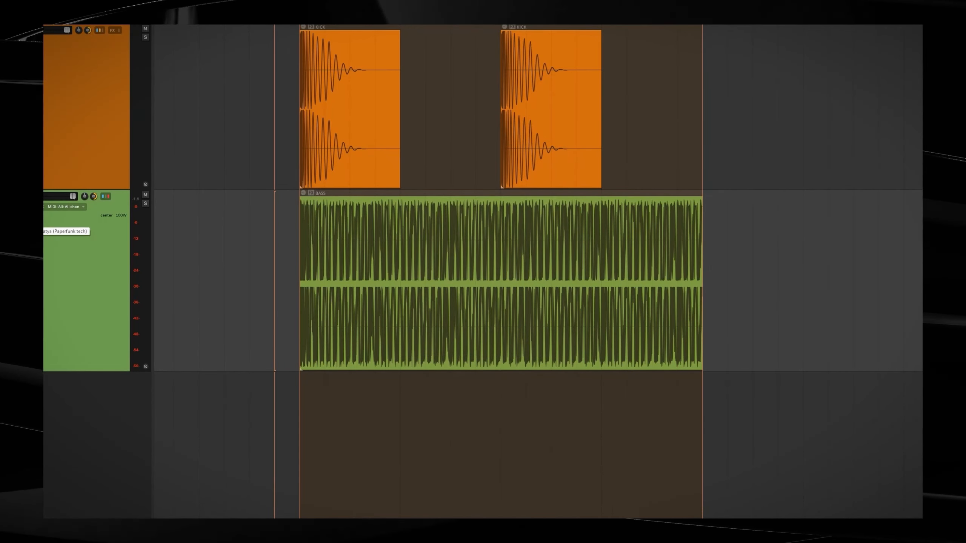
left_click(29, 224)
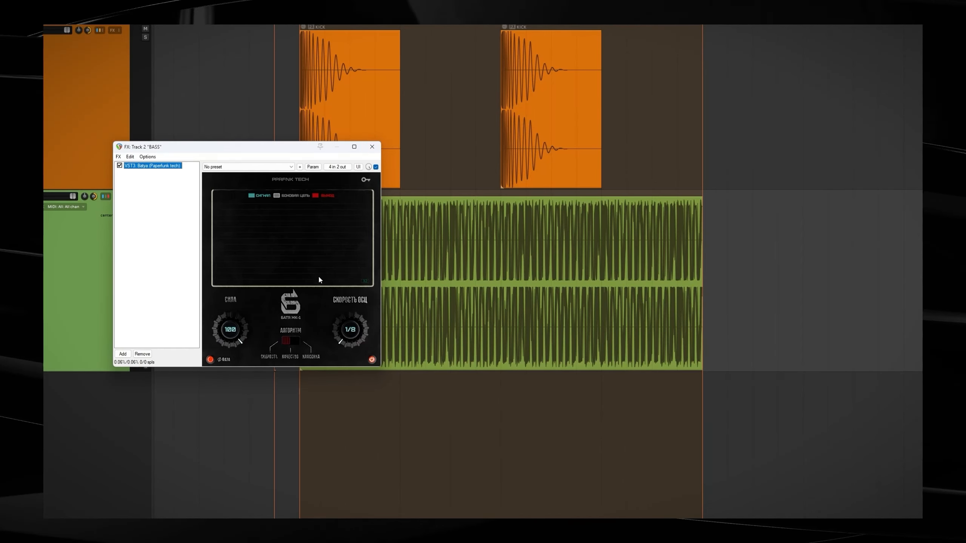
left_click(371, 150)
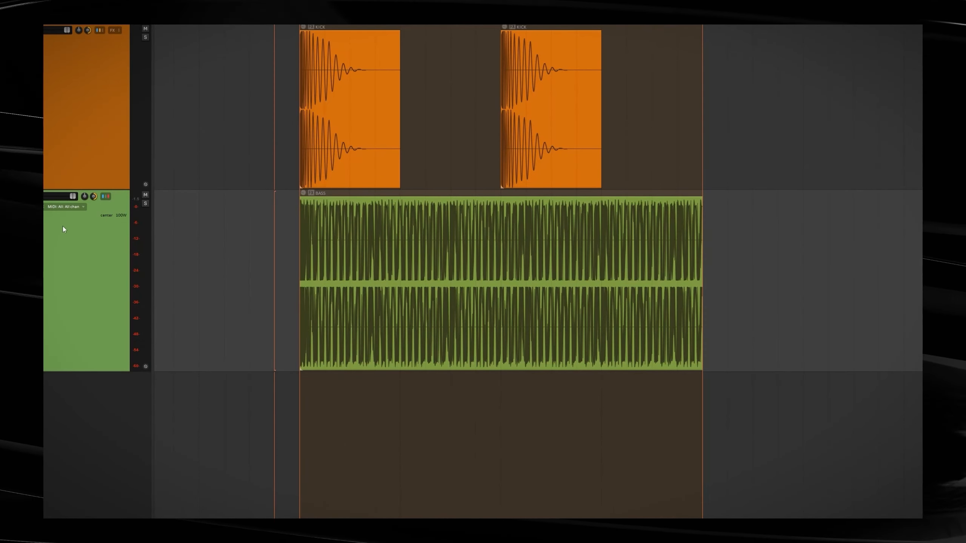
Reopen Batya on the BASS track, select the КЛАССИКА algorithm, and set СИЛА to 80 while auditioning the loop
left_click(46, 229)
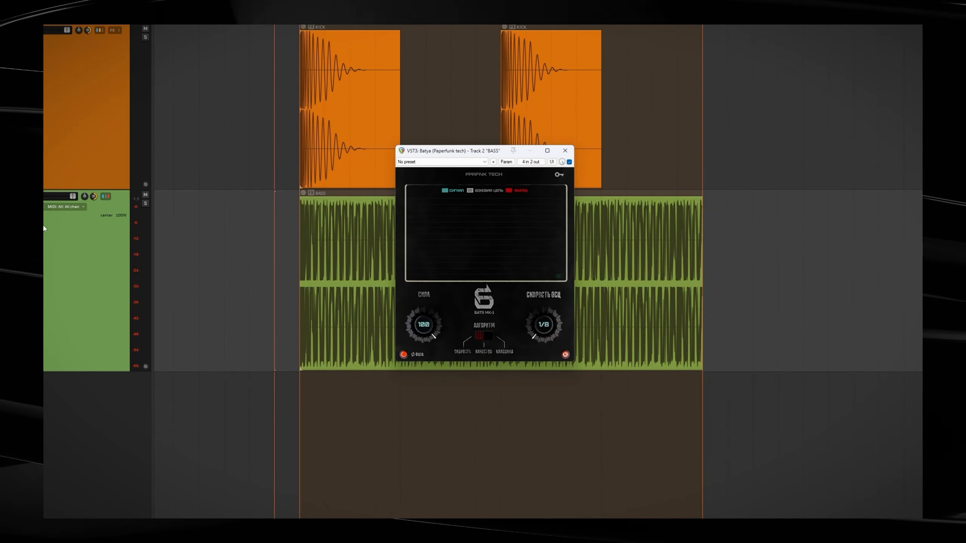
left_click(480, 337)
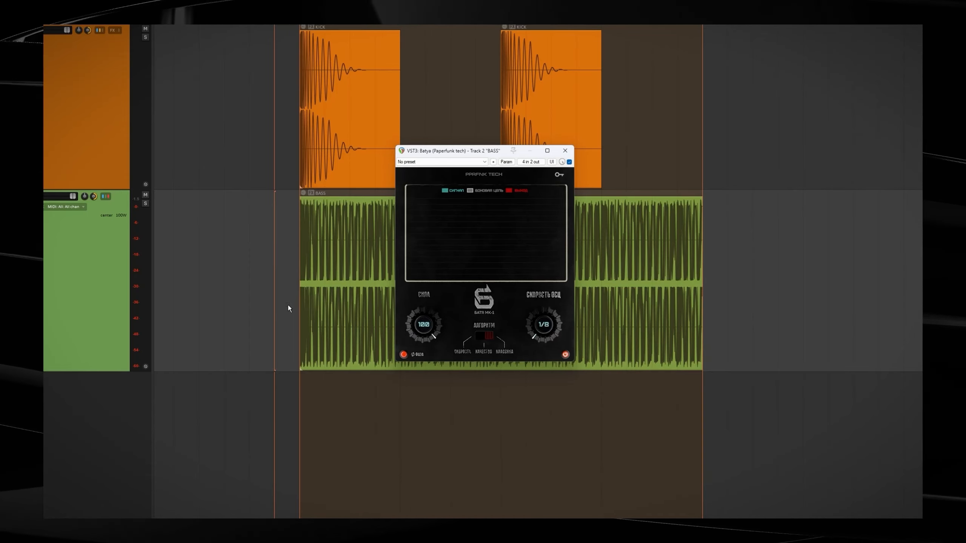
left_click_drag(426, 325, 425, 371)
key("space")
left_click_drag(427, 328, 442, 287)
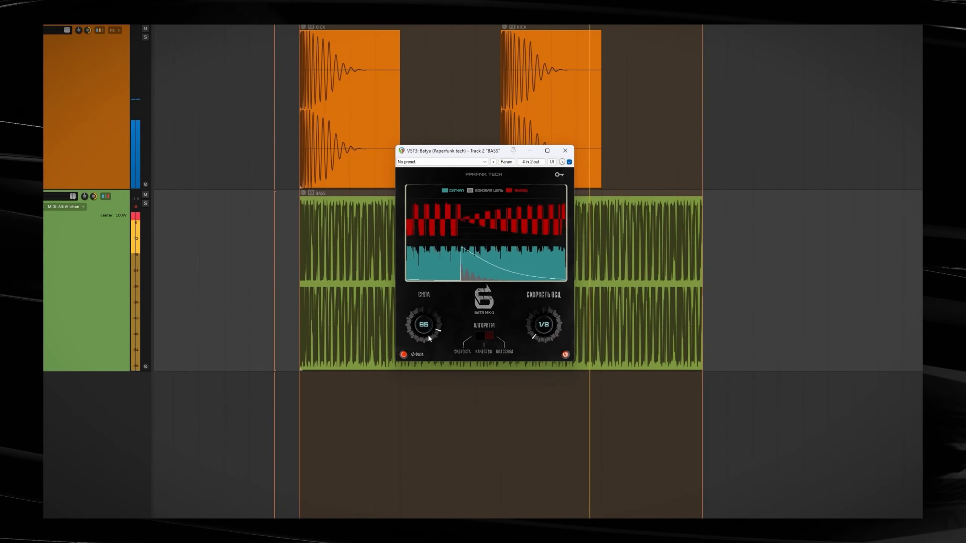
left_click_drag(427, 333, 428, 351)
key("space")
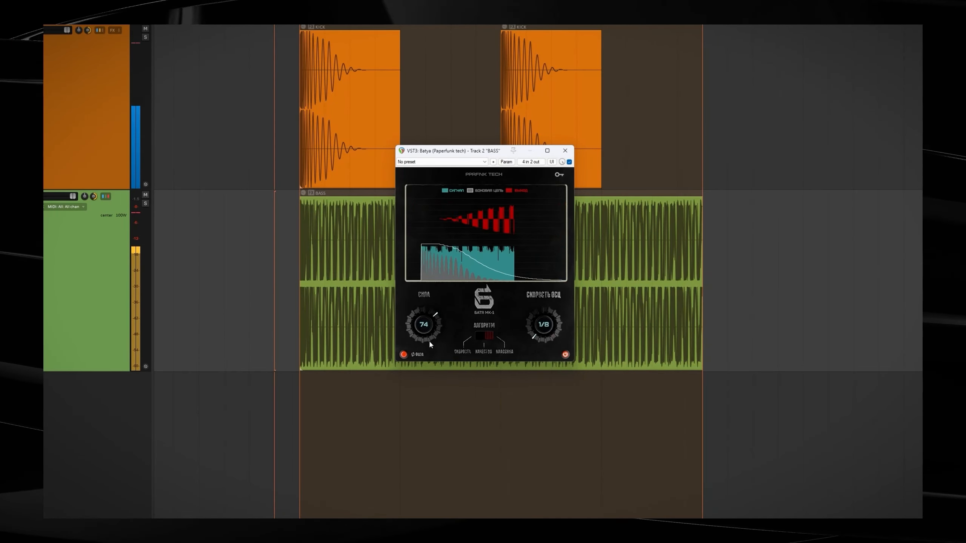
Close the Batya window and render the processed BASS track to a new stem track
left_click(565, 150)
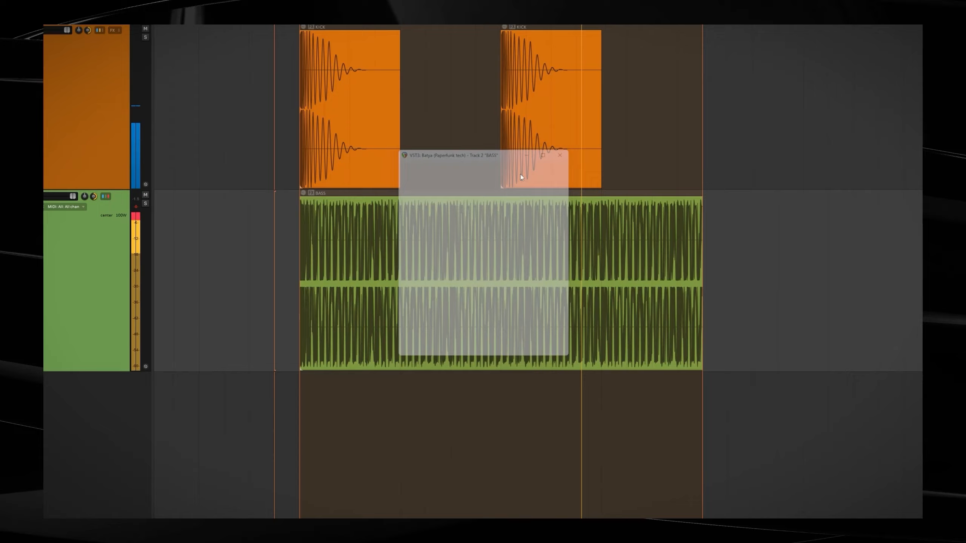
left_click(322, 260)
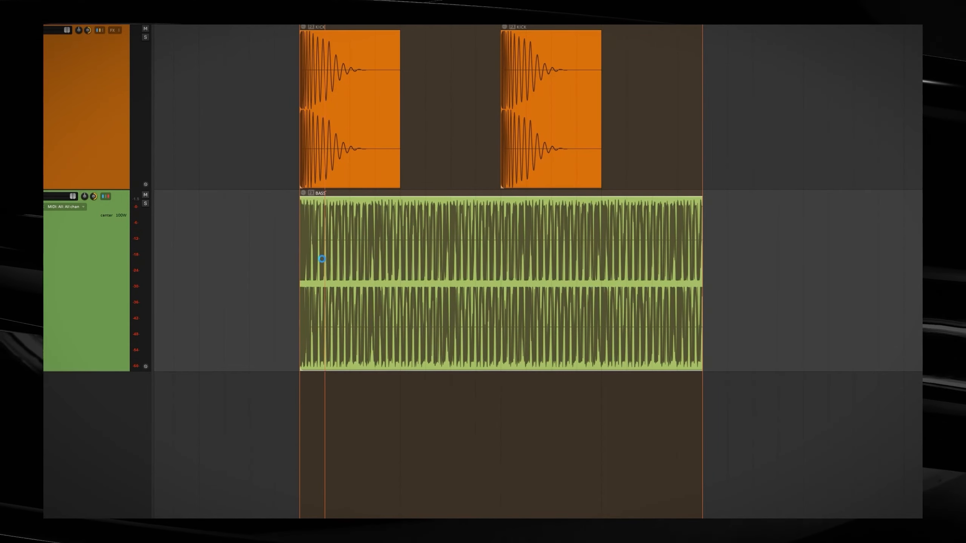
key("ctrl+alt+r")
left_click(231, 257)
Examine the rendered stem's waveform against the KICK and BASS clips around the start of each kick
scroll(279, 225, "up", 3)
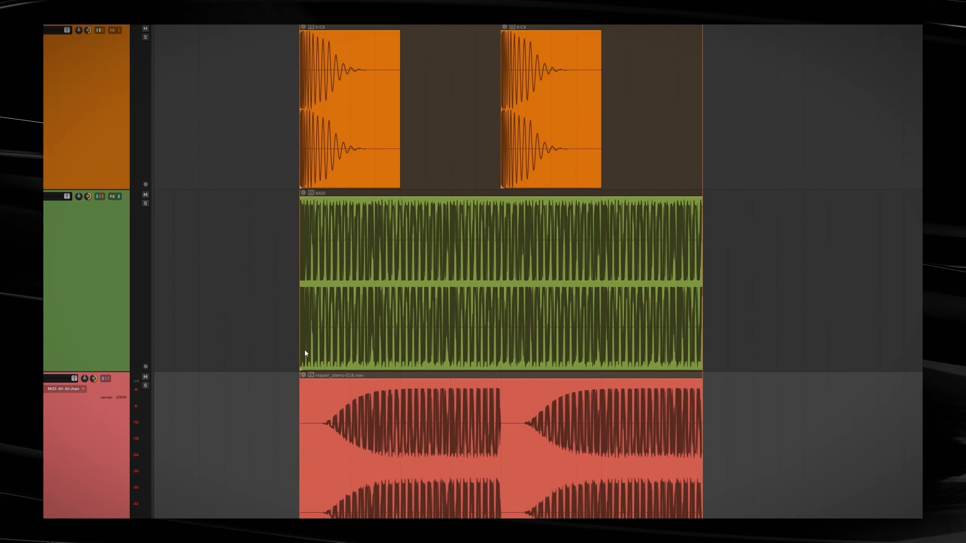
left_click_drag(307, 354, 323, 320)
scroll(502, 338, "up", 6)
scroll(614, 423, "up", 3)
scroll(616, 422, "up", 3)
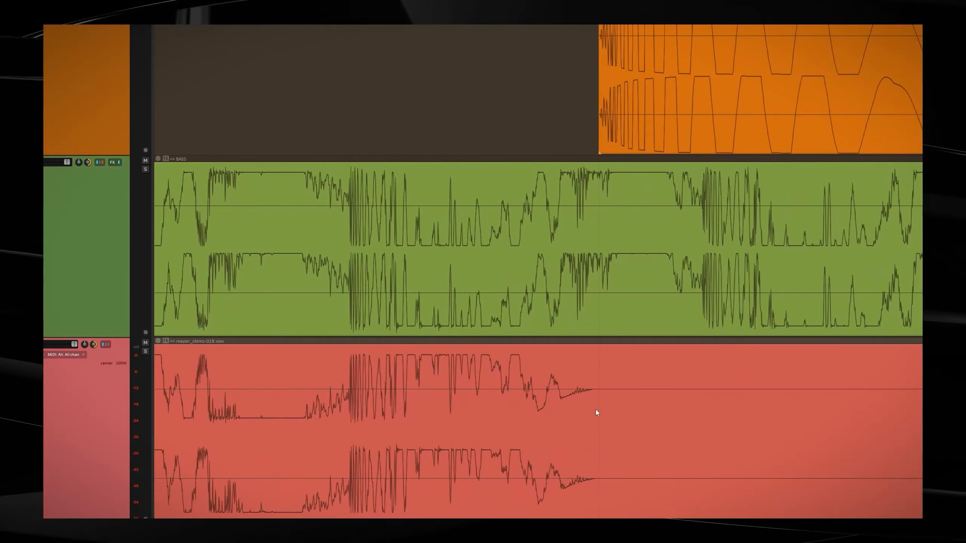
scroll(599, 402, "down", 8)
left_click_drag(642, 313, 913, 297)
scroll(377, 422, "up", 5)
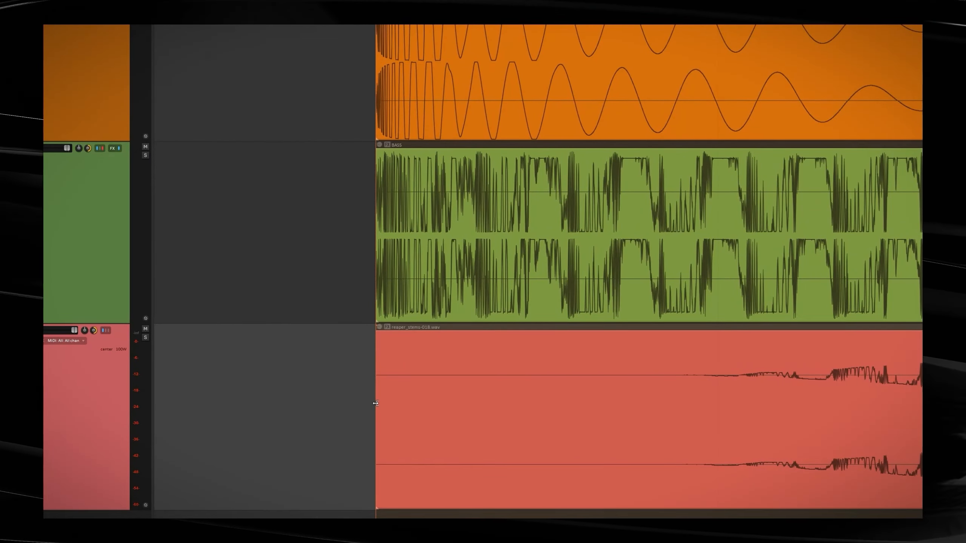
scroll(375, 405, "down", 6)
scroll(532, 352, "up", 3)
left_click_drag(533, 352, 543, 401)
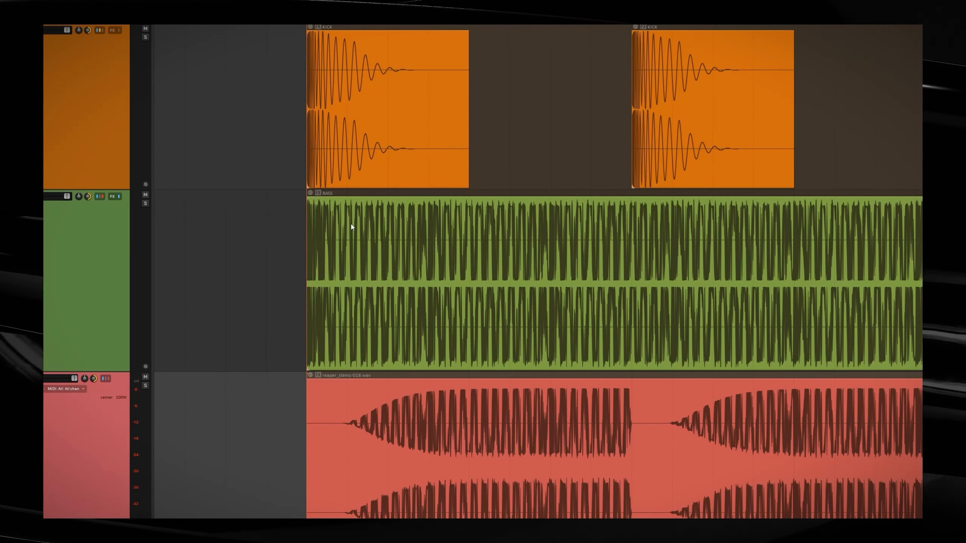
Delete the rendered stem track and switch Batya's algorithm to КАЧЕСТВО
left_click(113, 438)
key("Delete")
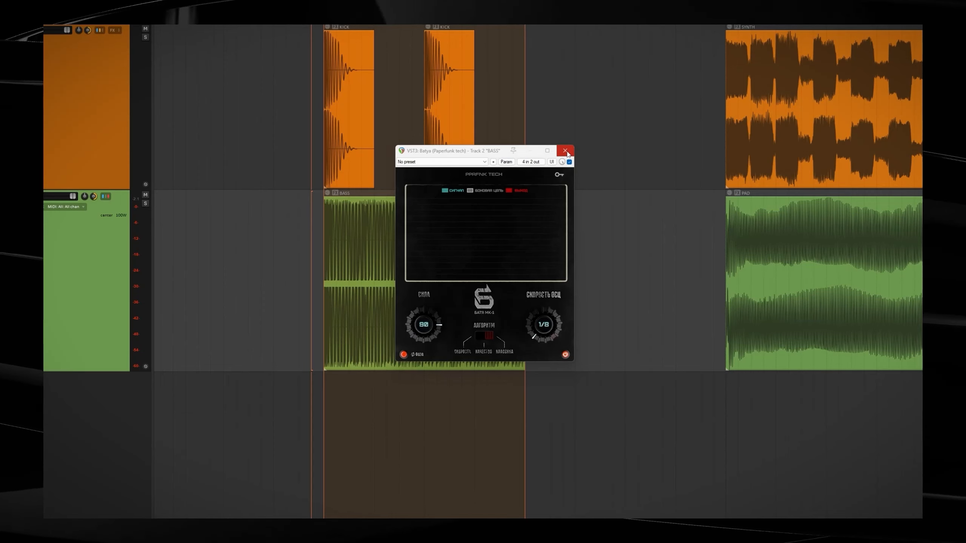
left_click(488, 337)
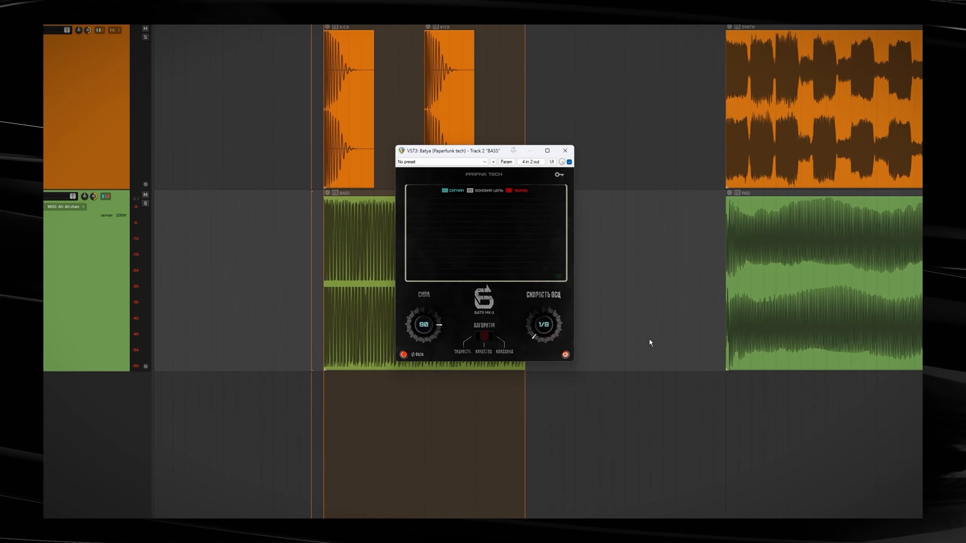
Set the time selection to span the full length of the SYNTH and PAD clips
left_click_drag(674, 344, 140, 247)
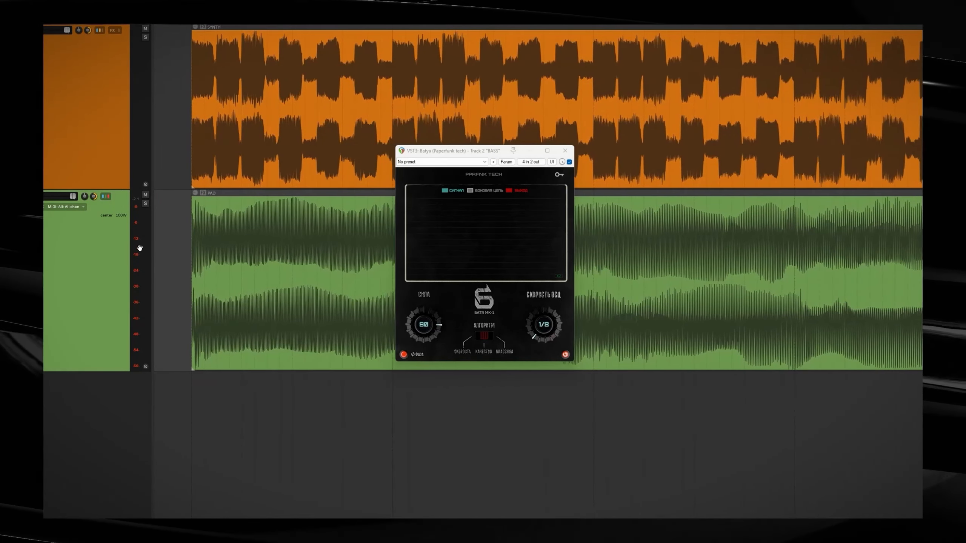
scroll(142, 228, "down", 2)
left_click_drag(579, 179, 98, 129)
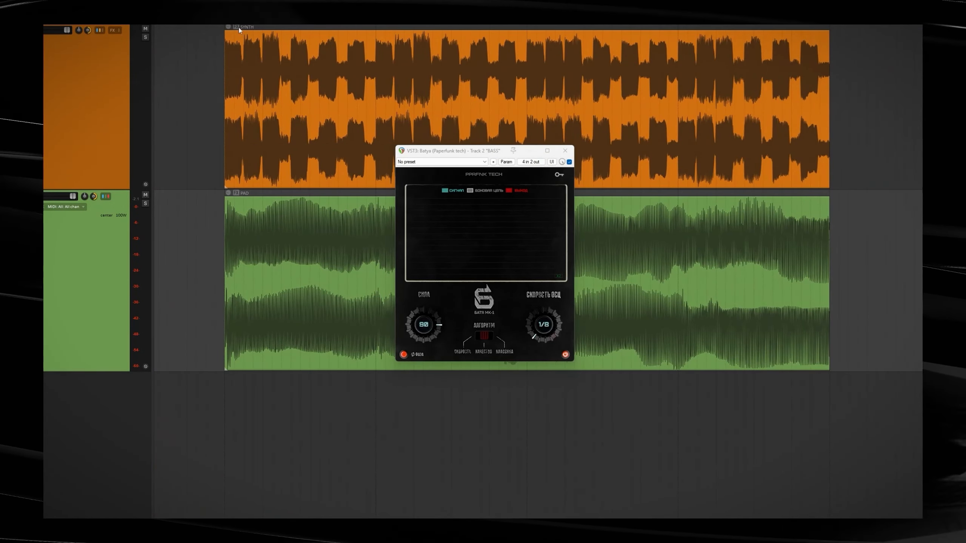
left_click_drag(225, 29, 829, 206)
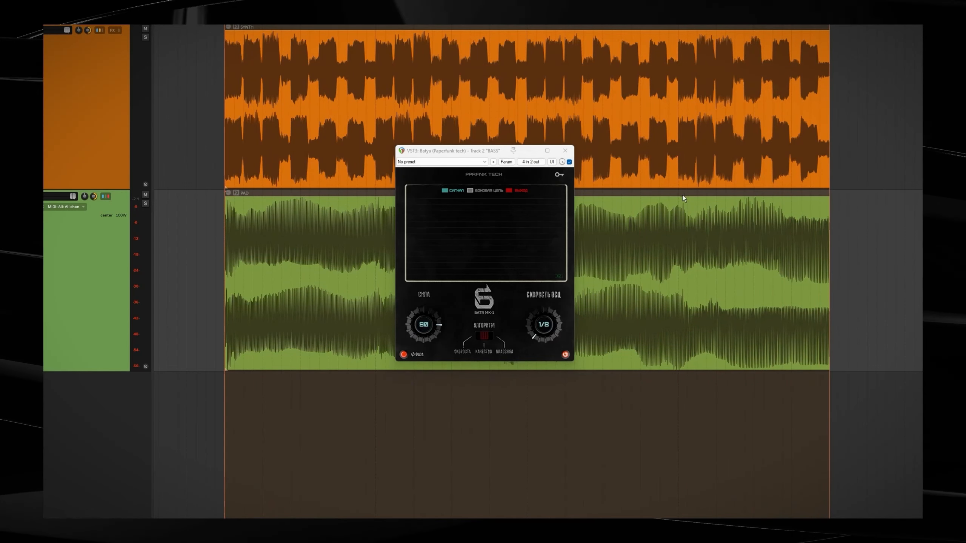
Bypass Batya on the BASS track and move its window down, clear of the SYNTH clip
left_click(569, 163)
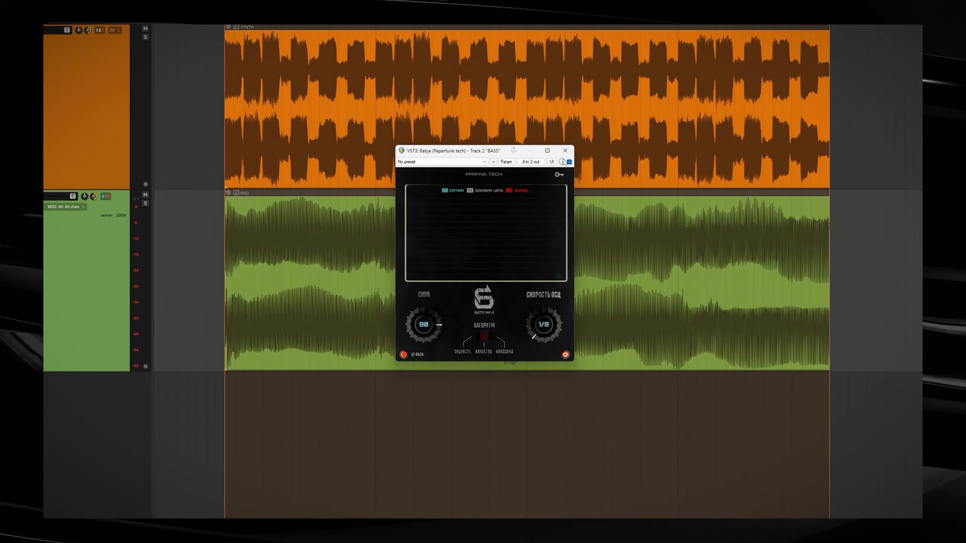
left_click_drag(496, 151, 491, 335)
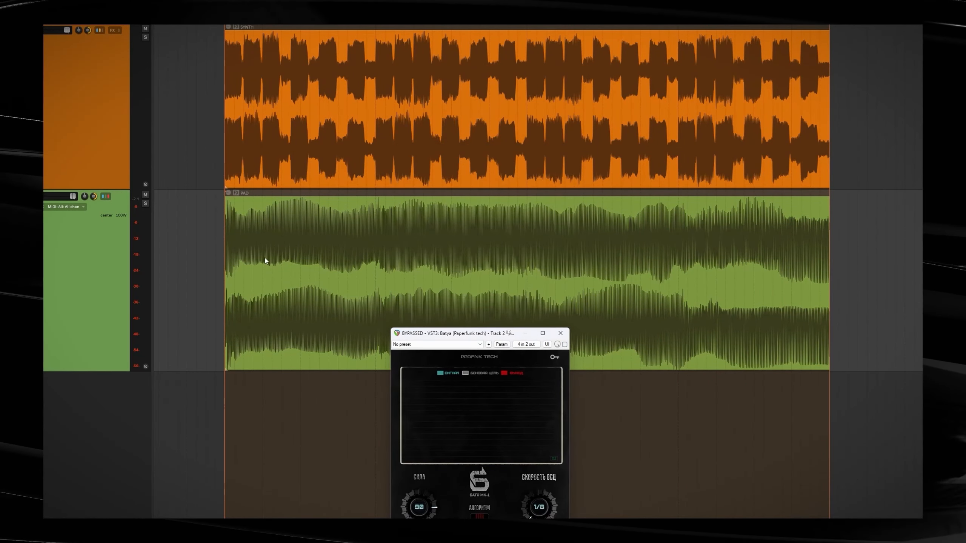